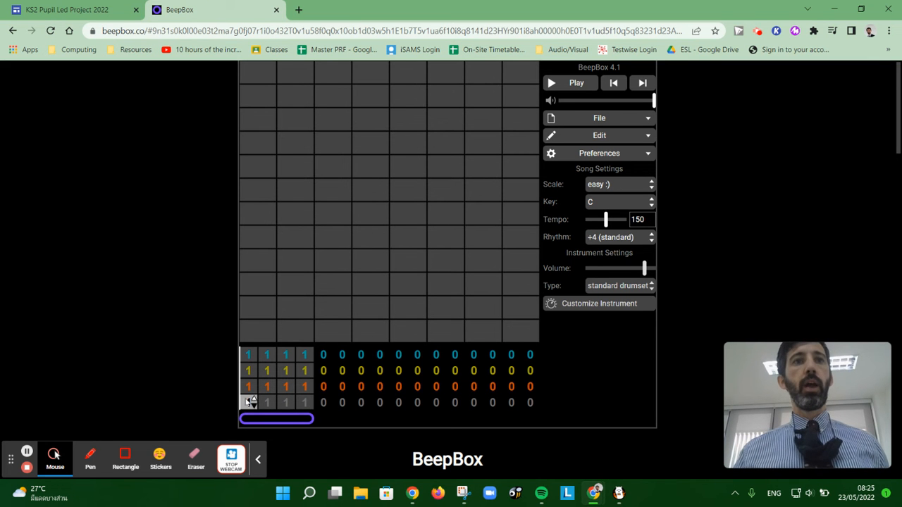
Step: Set the drum channel's instrument to the chip noise preset
click(248, 387)
click(250, 371)
click(249, 355)
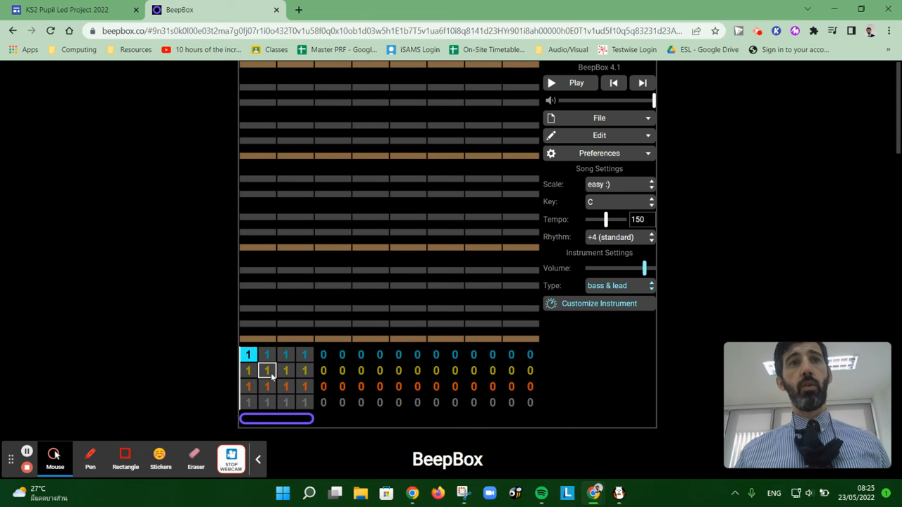
click(249, 402)
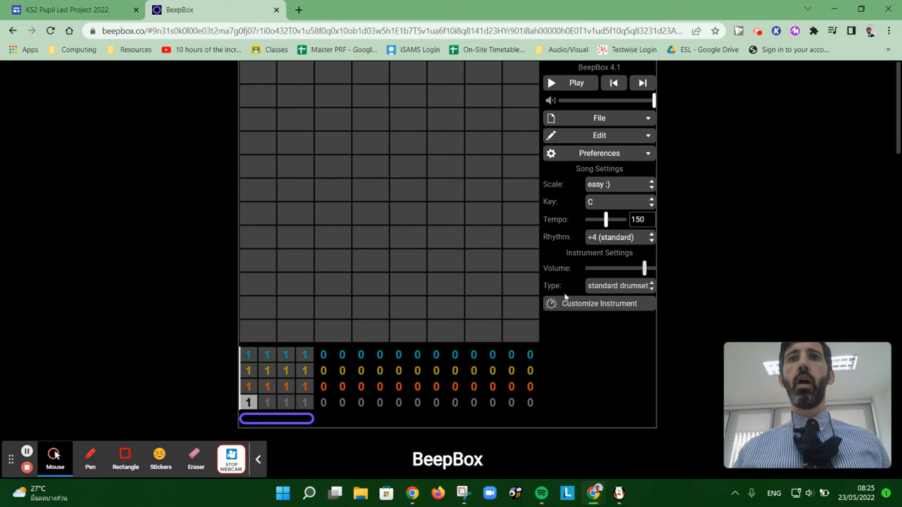
click(642, 288)
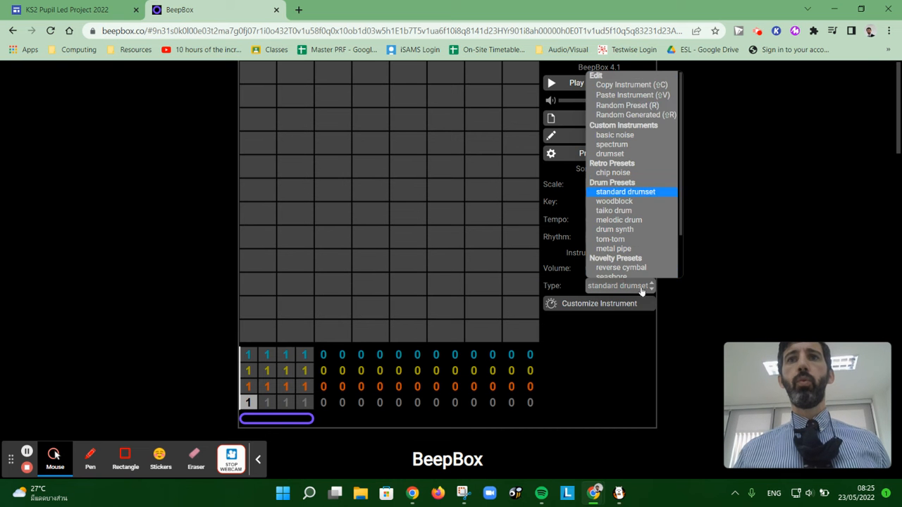
scroll(636, 218, down, 2)
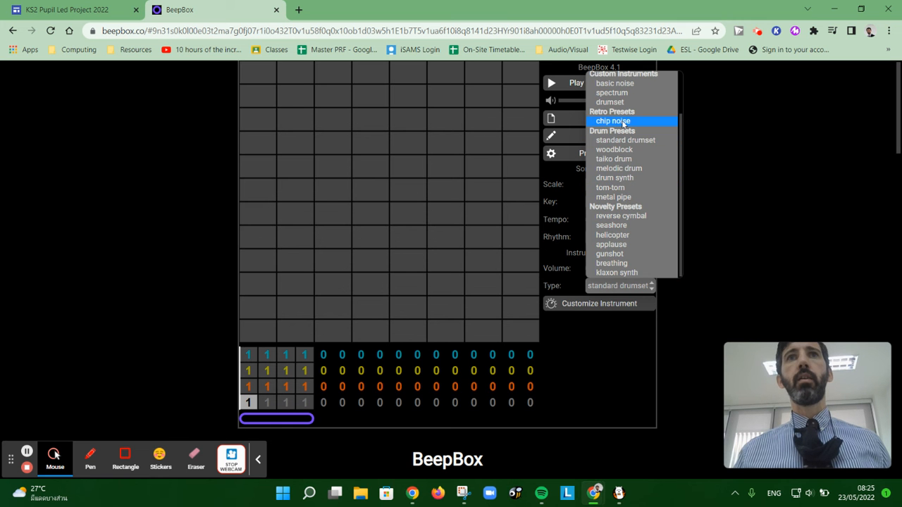
click(622, 123)
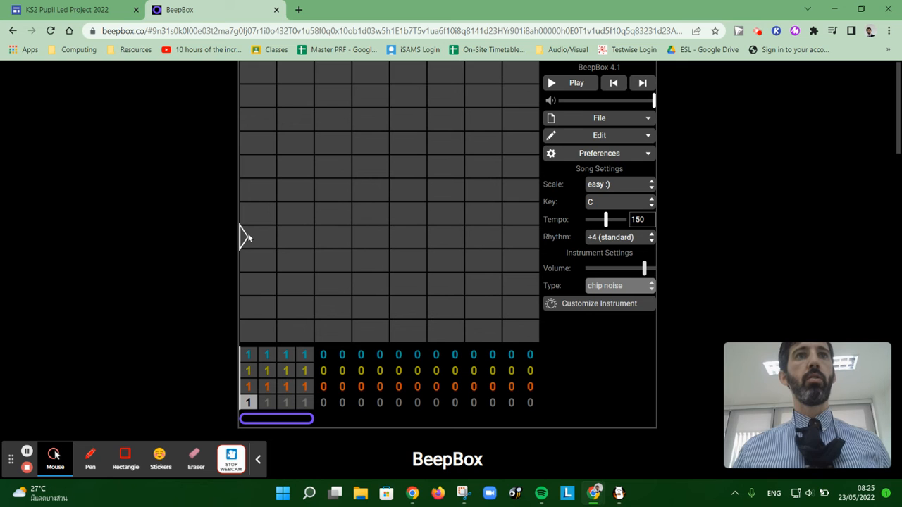
Step: Add short drum hits at varied heights across the drum pattern, including a stack of three in the fourth beat, and play it back
click(244, 236)
click(290, 237)
click(384, 236)
click(468, 261)
click(477, 166)
click(433, 96)
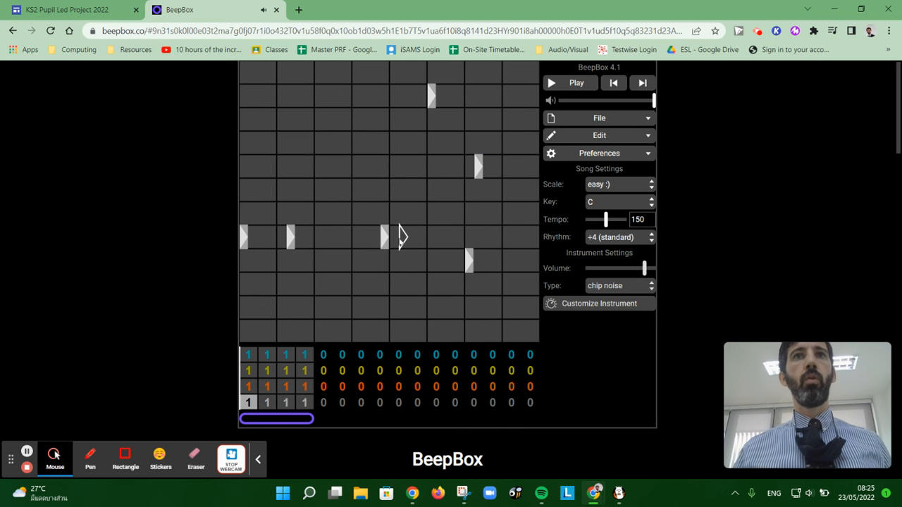
click(317, 120)
click(328, 166)
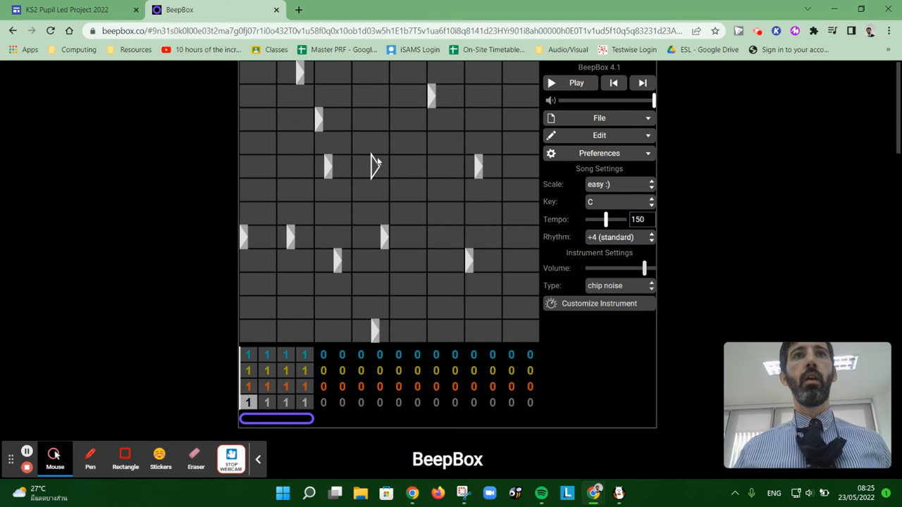
click(372, 185)
click(374, 98)
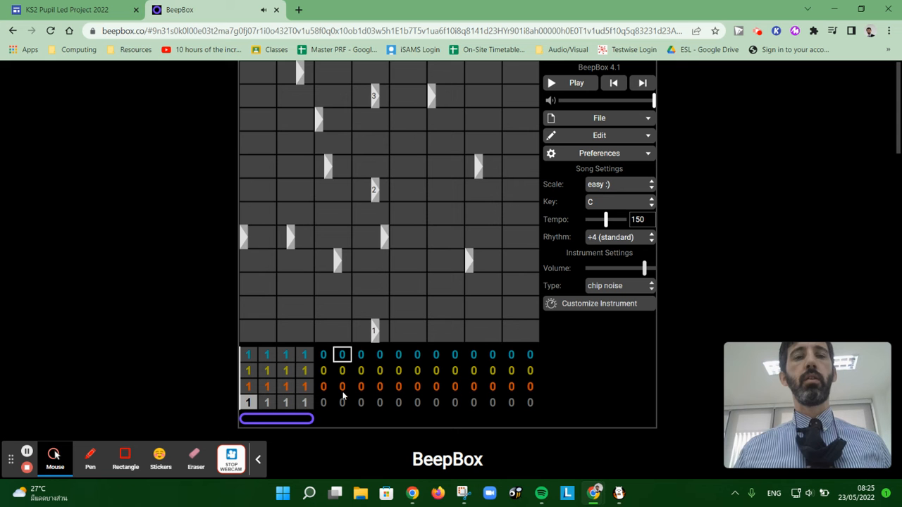
click(560, 86)
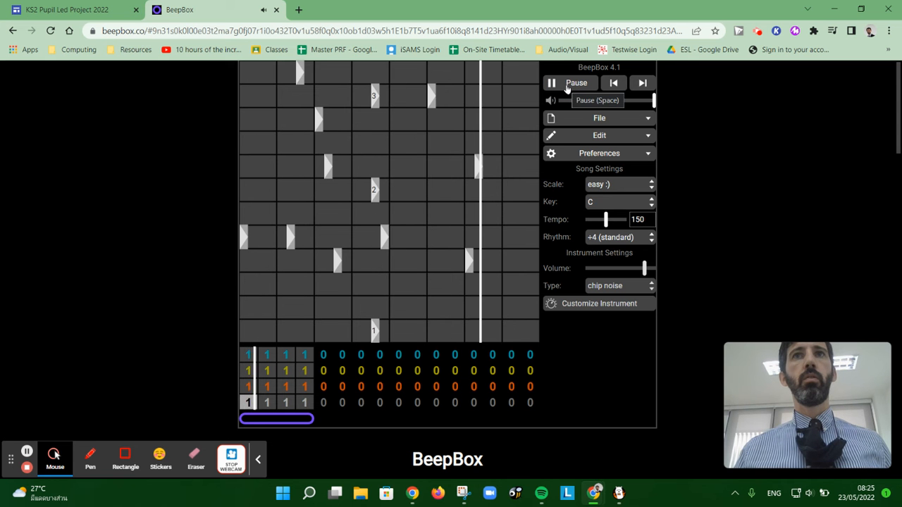
click(567, 84)
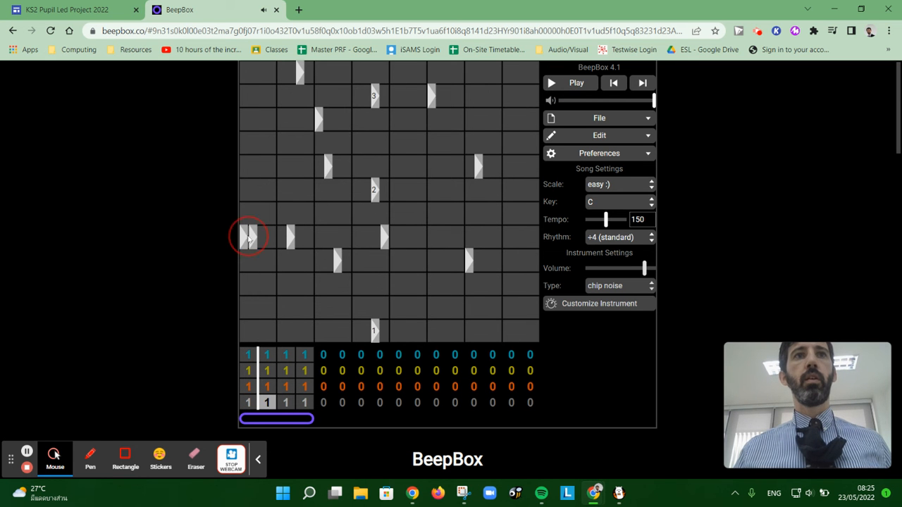
Step: Replace the pattern's first drum hit with a one-beat-long hit one row lower and play the song back
click(249, 238)
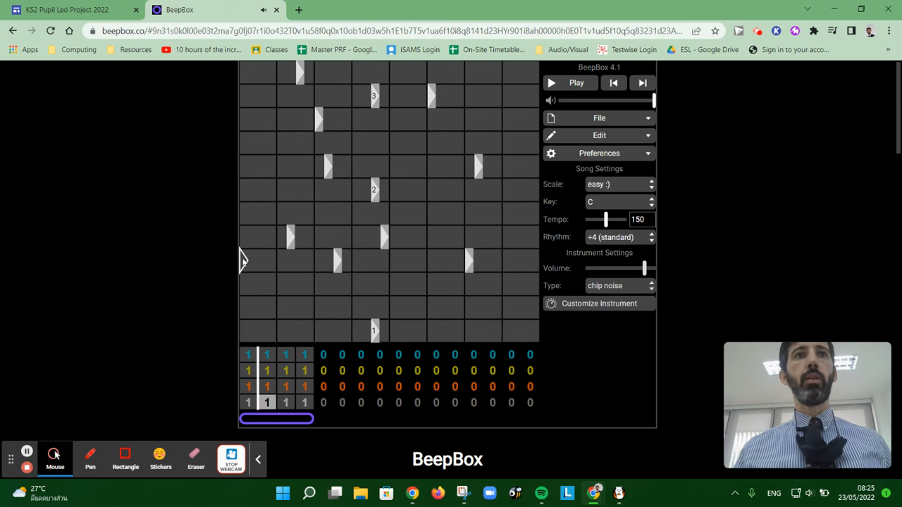
drag(245, 262, 272, 263)
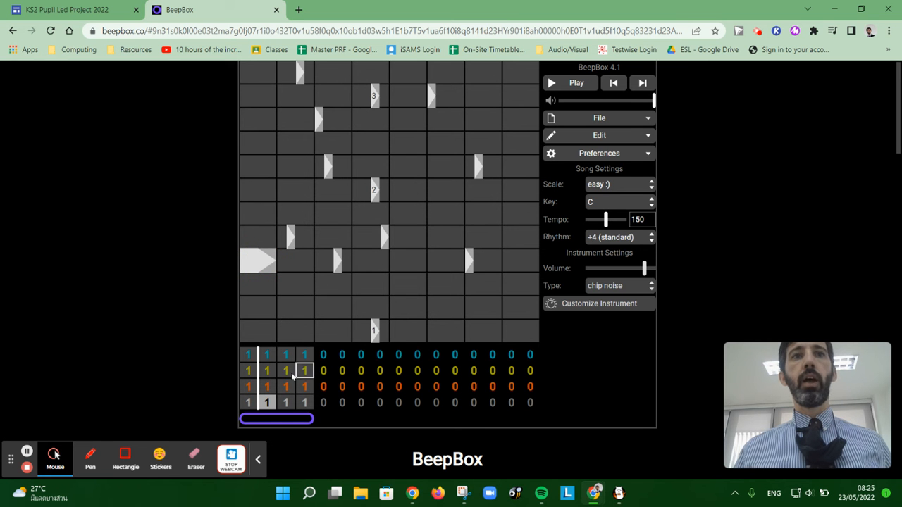
click(572, 84)
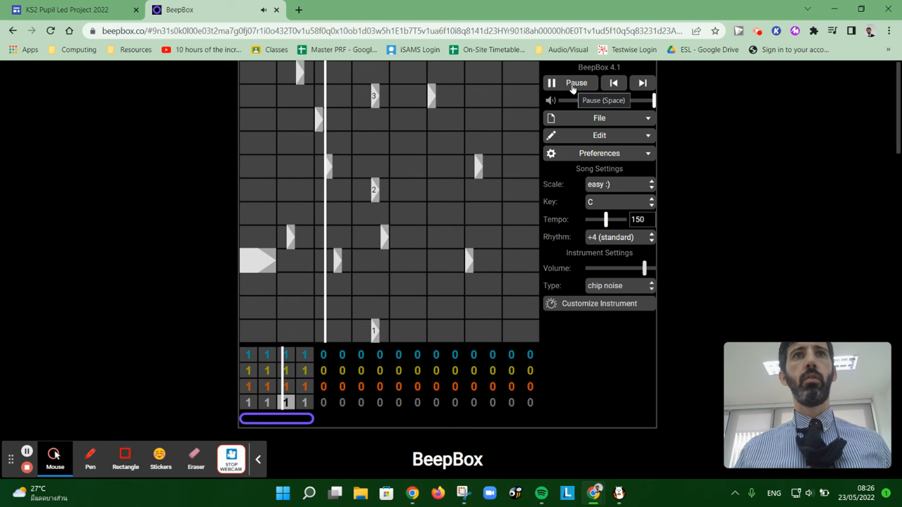
click(573, 84)
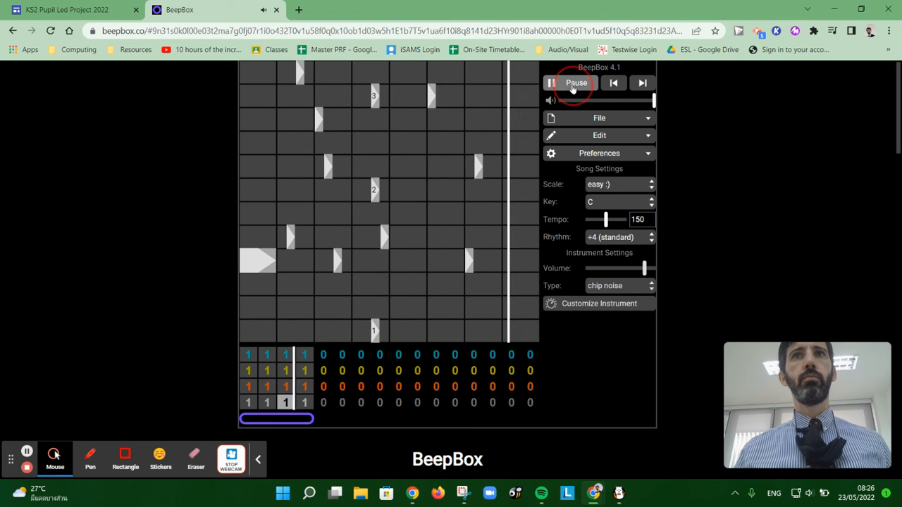
Step: In the orange channel's pattern, add a low two-beat note on beats one and two and two stacked notes on beats three and four
click(247, 387)
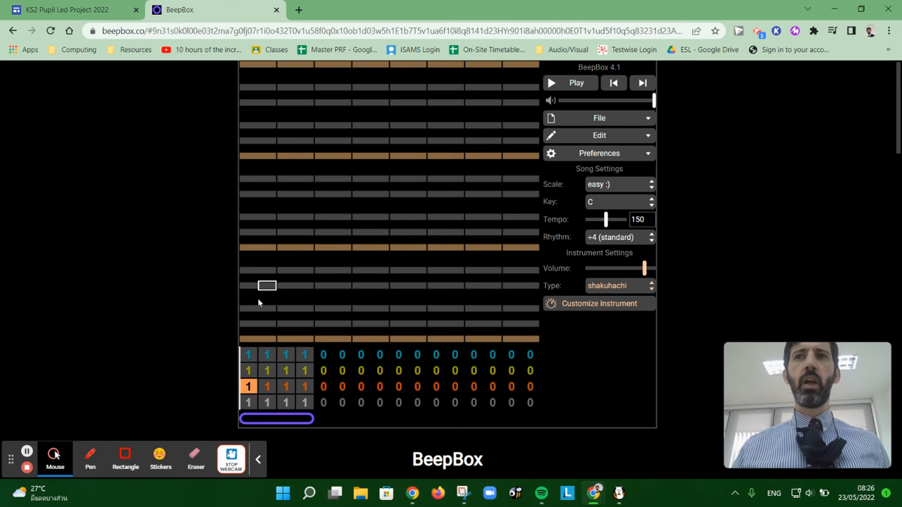
click(610, 289)
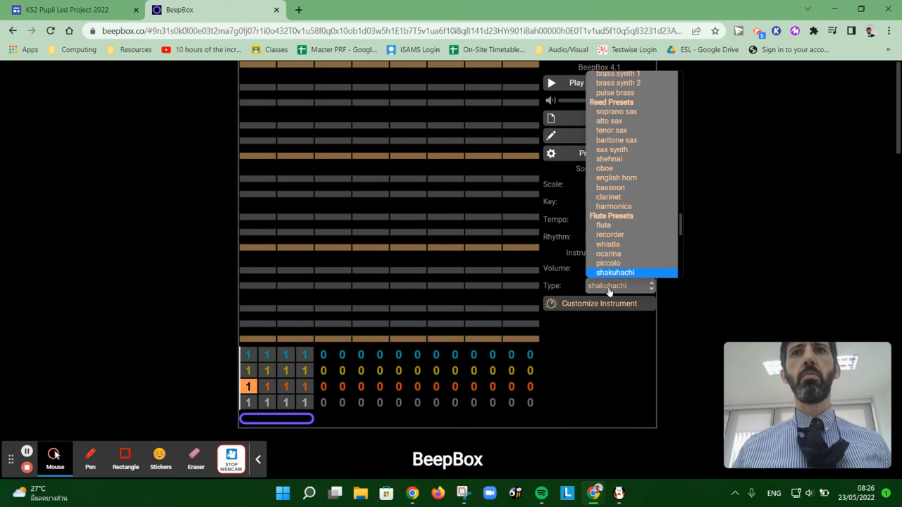
click(610, 289)
drag(252, 315, 311, 315)
click(335, 181)
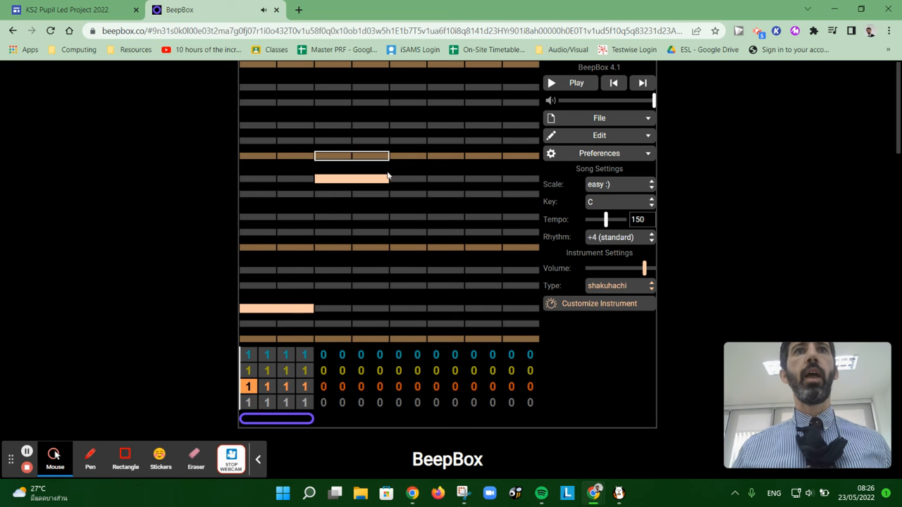
click(357, 231)
Step: Add three stacked half-beat notes on beat six and single half-beat notes ending beats seven and eight, and play the song back
mouse_move(453, 249)
mouse_down()
mouse_move(431, 250)
mouse_move(447, 251)
mouse_up()
click(435, 289)
click(433, 217)
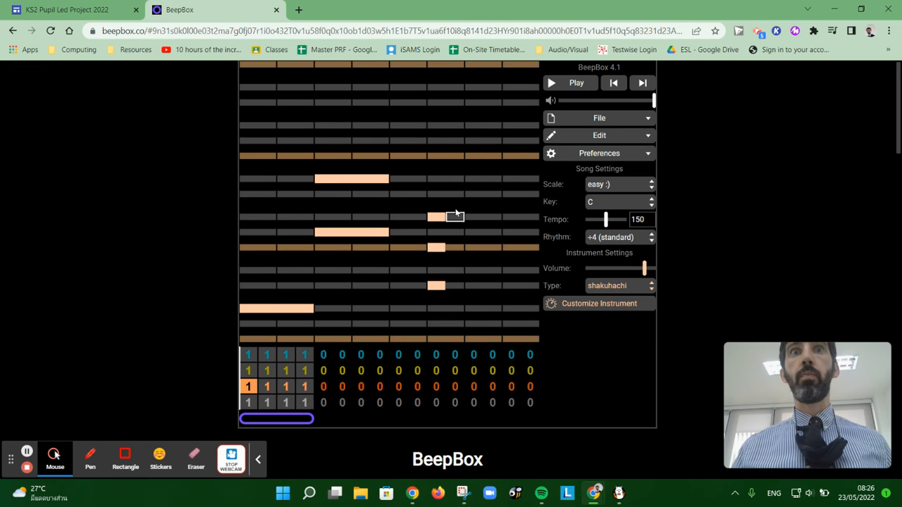
click(492, 141)
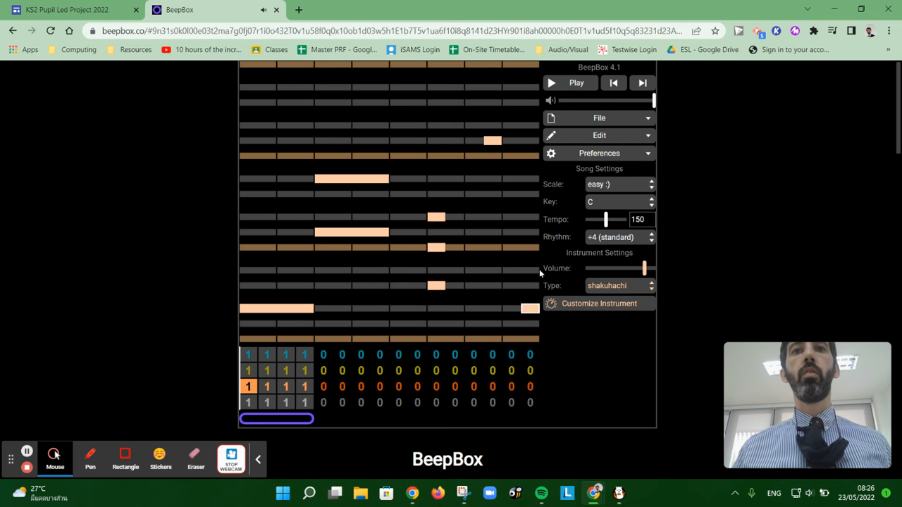
click(565, 82)
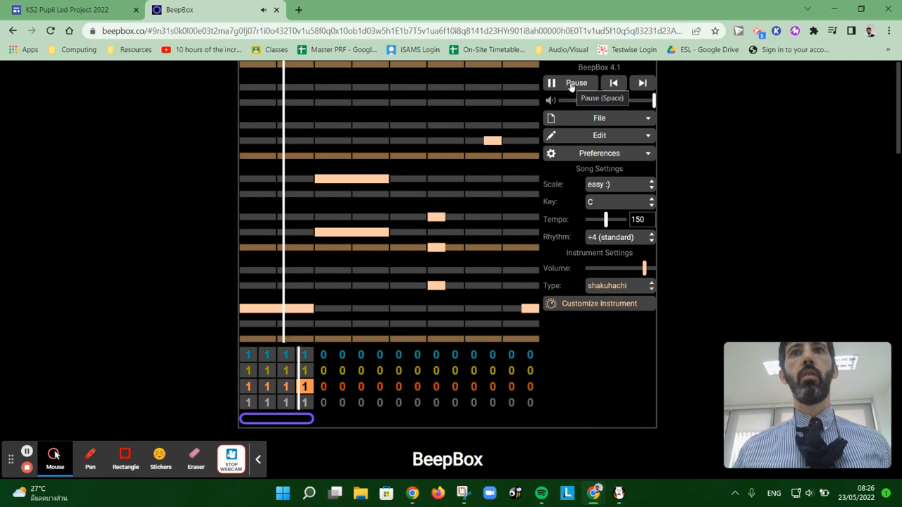
click(571, 84)
Step: In the yellow channel, draw a flat three-beat note, a second note sliding down and a last note sliding up, and play the song back
click(249, 371)
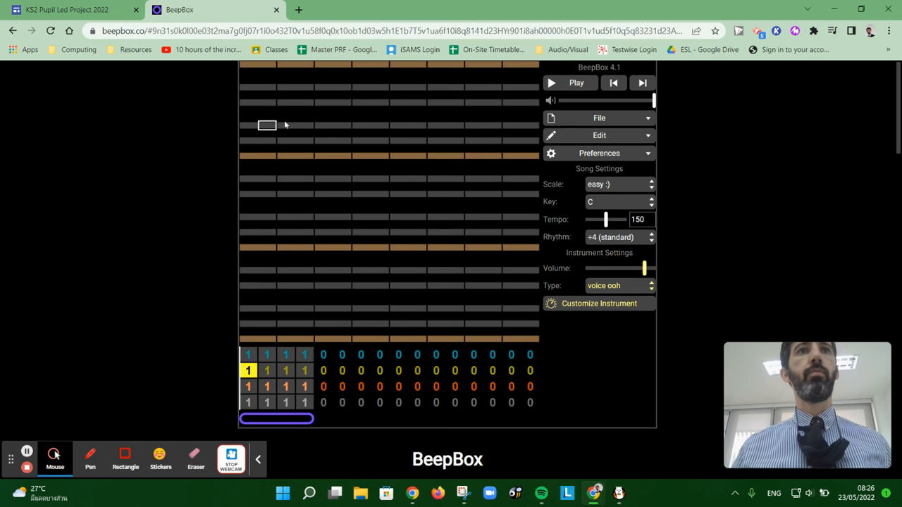
drag(255, 127, 363, 136)
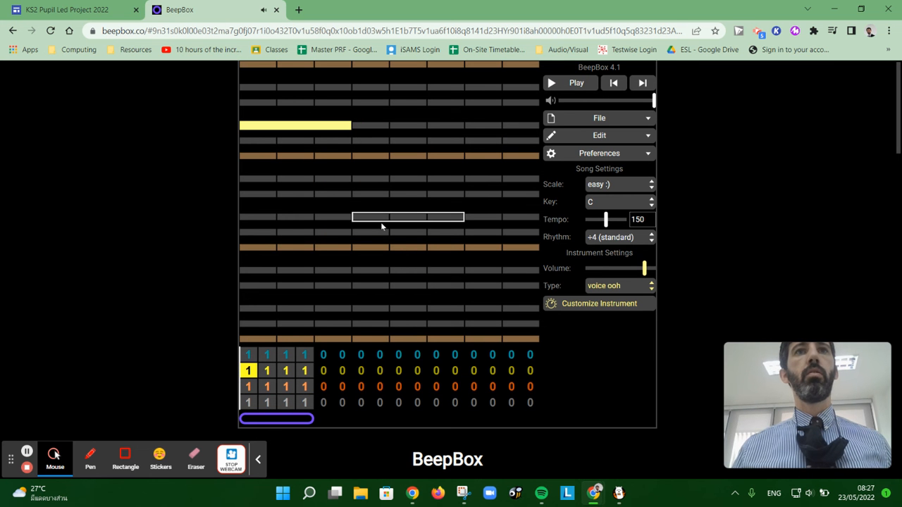
click(376, 201)
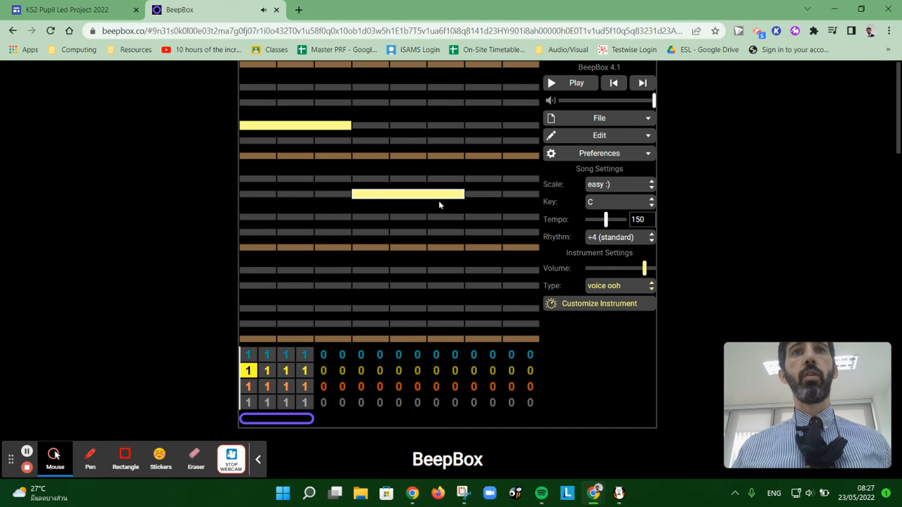
drag(441, 199, 433, 159)
drag(459, 194, 469, 218)
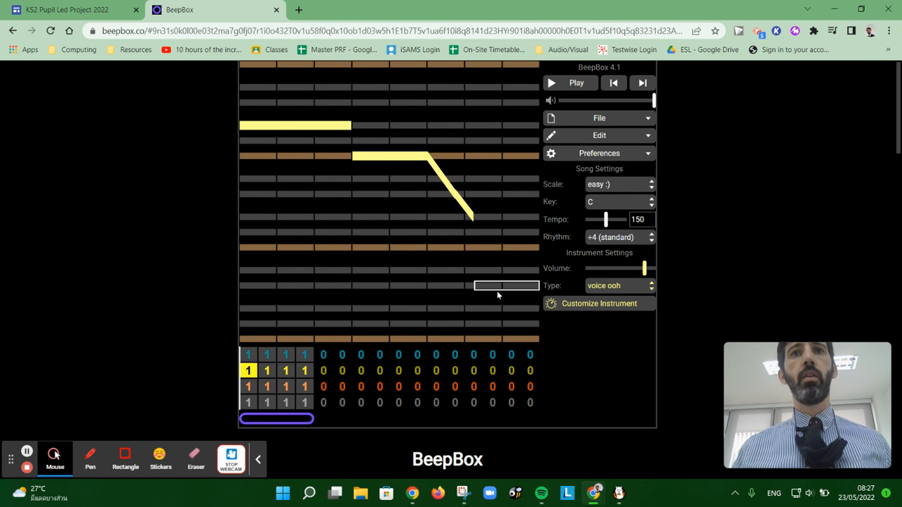
drag(529, 286, 497, 102)
click(574, 84)
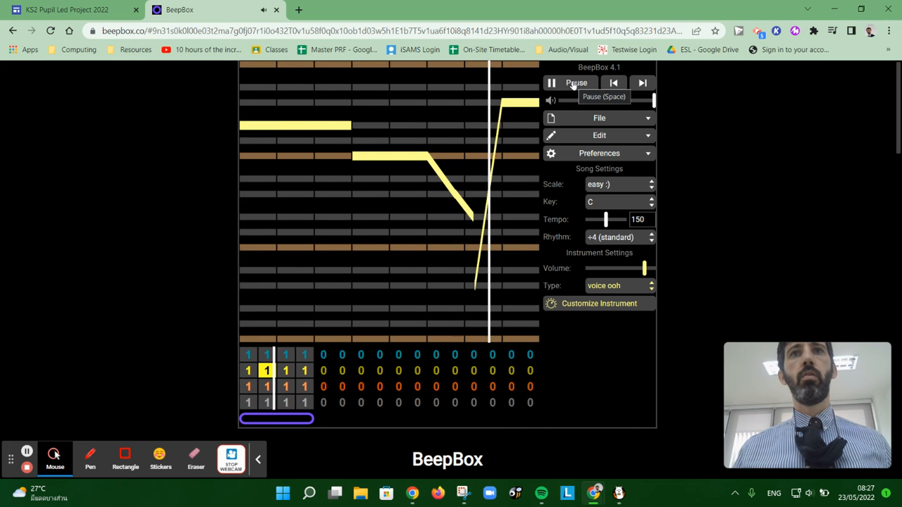
click(573, 83)
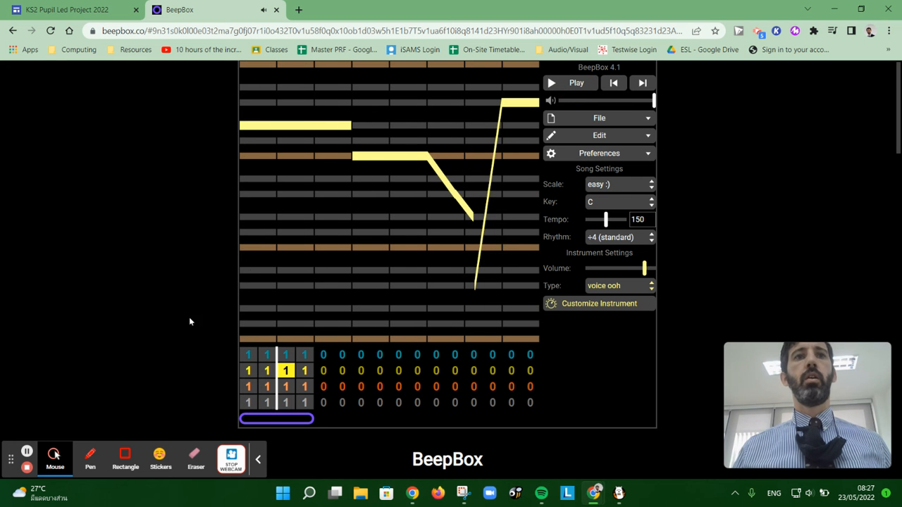
Step: Place seven short notes descending from high to low across the blue channel's pattern and play the song back
click(248, 354)
click(257, 105)
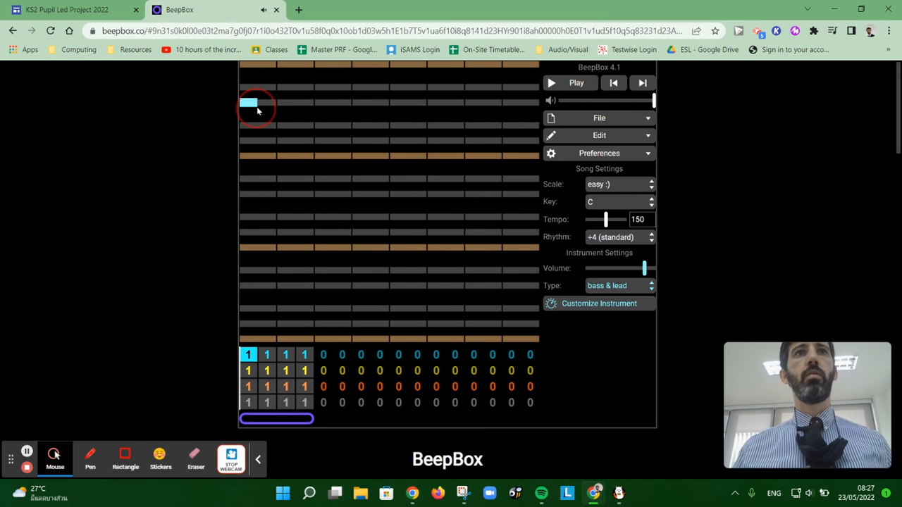
click(290, 141)
click(348, 200)
click(383, 248)
click(440, 286)
click(492, 309)
click(532, 338)
click(561, 85)
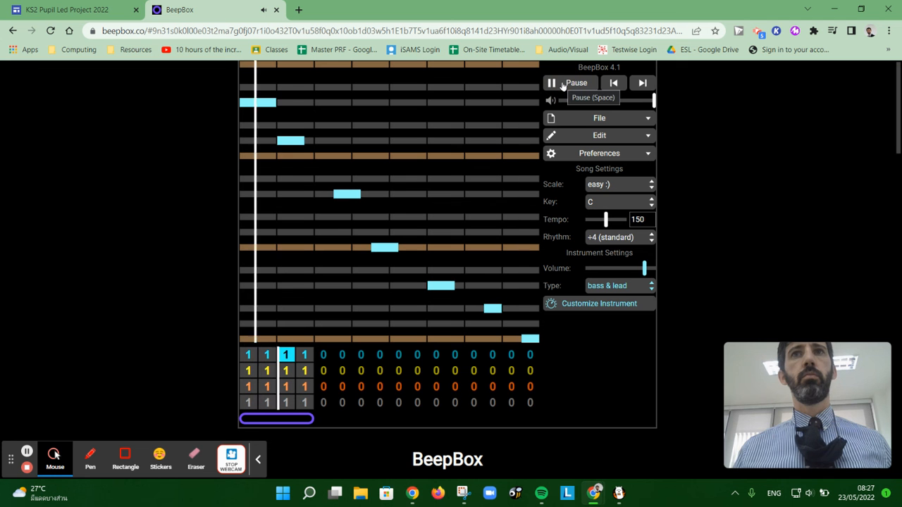
click(562, 84)
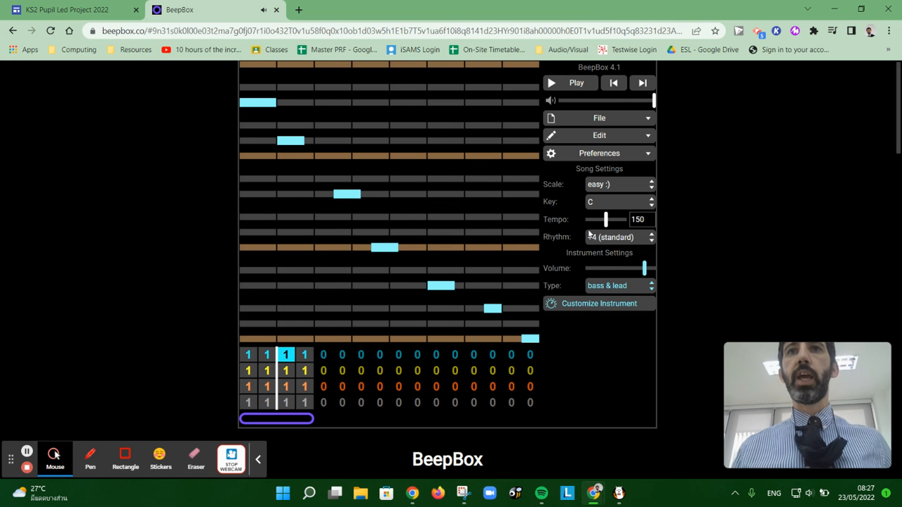
Step: Change the blue channel's instrument to steel guitar and play the song back
click(632, 288)
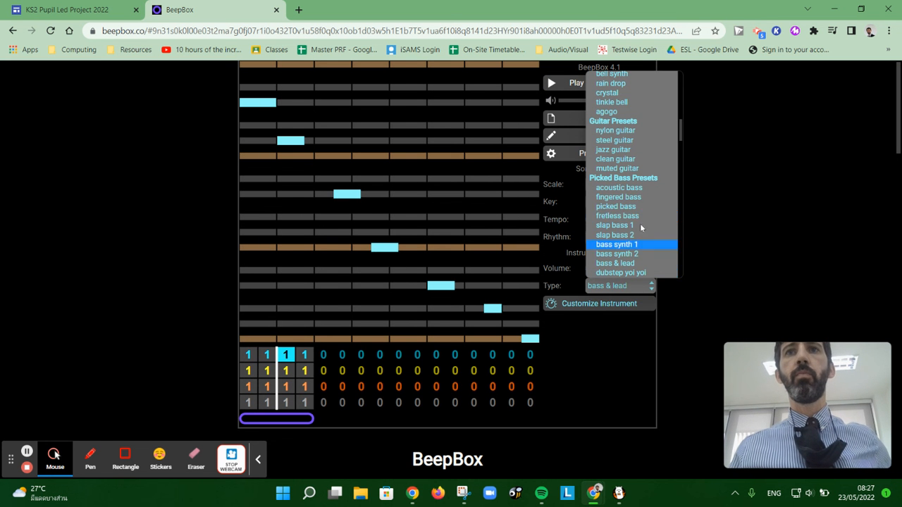
click(639, 141)
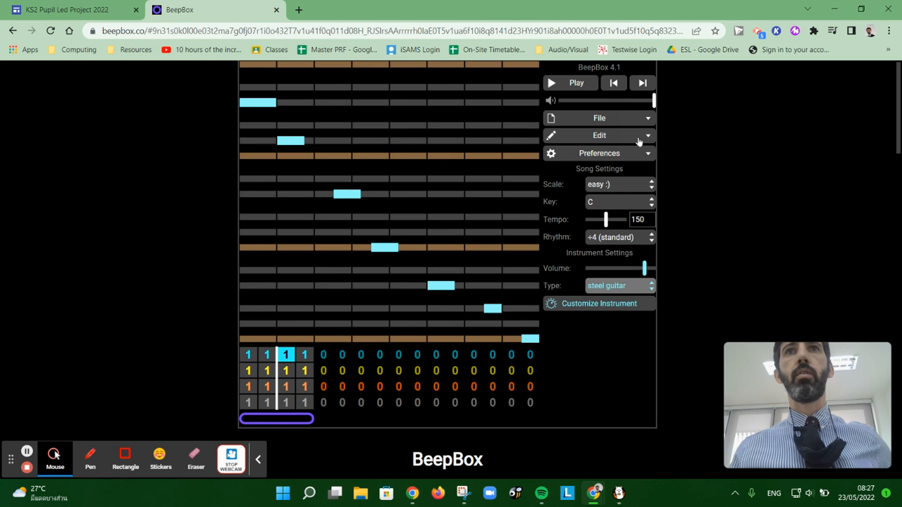
click(561, 86)
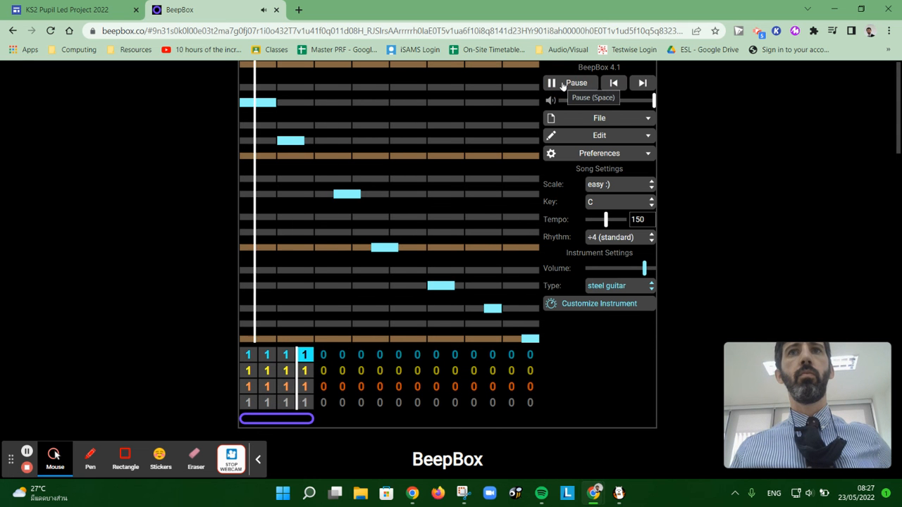
click(563, 86)
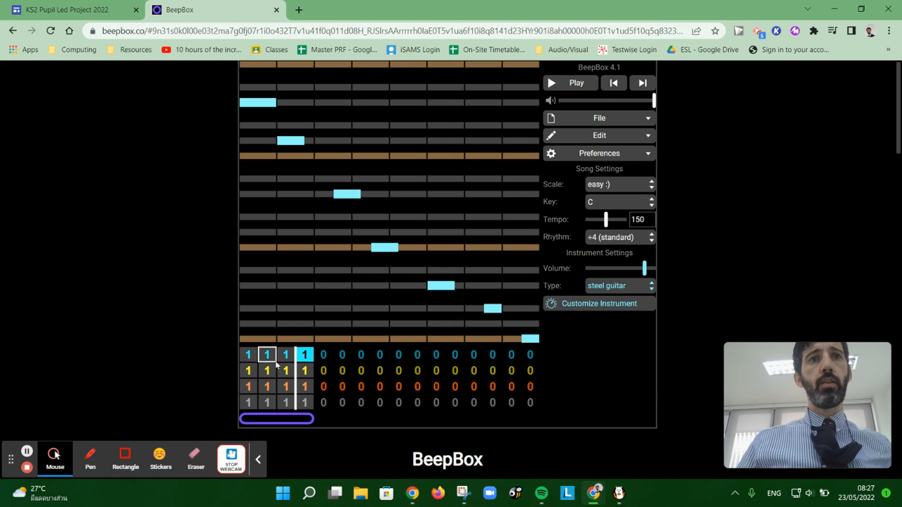
Step: Assign pattern 2 to the blue channel's second bar
click(267, 357)
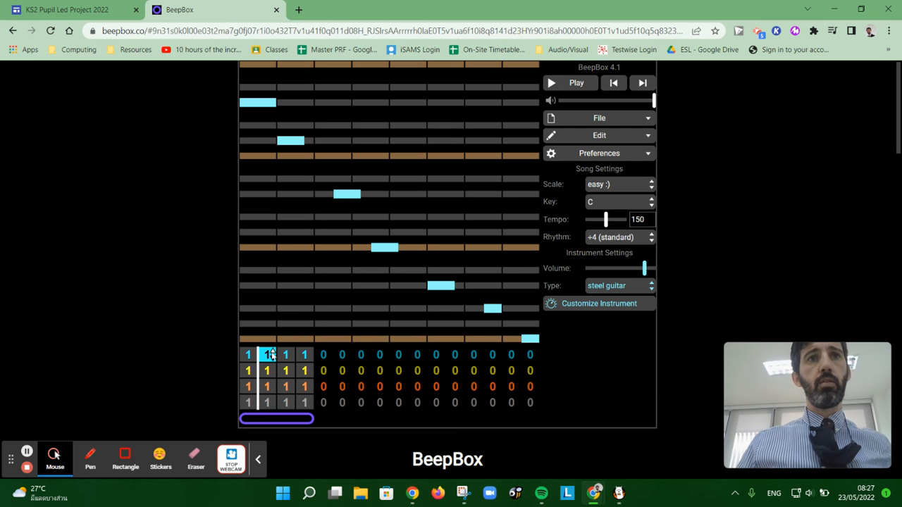
key(2)
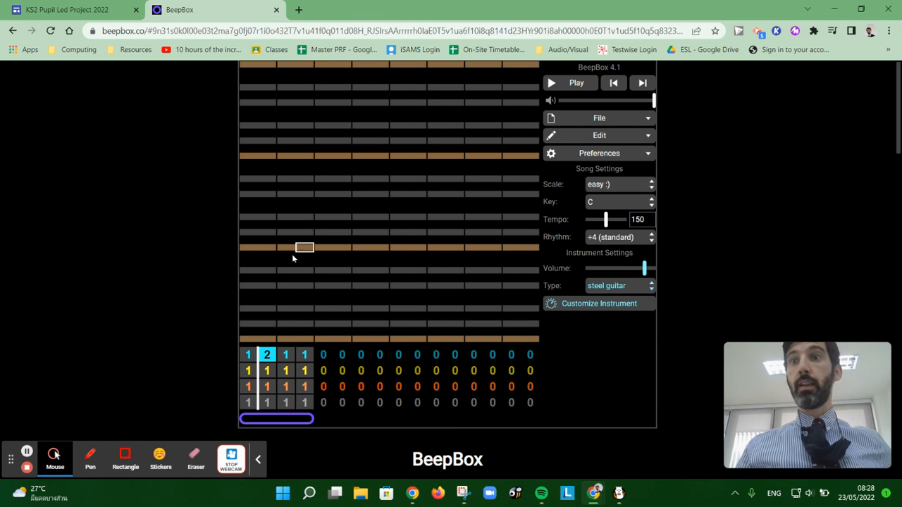
Step: Place seven short notes in the blue channel's pattern 2, climbing, repeating the high note and dropping at the end, and play the song
click(267, 248)
click(305, 194)
click(437, 103)
click(474, 104)
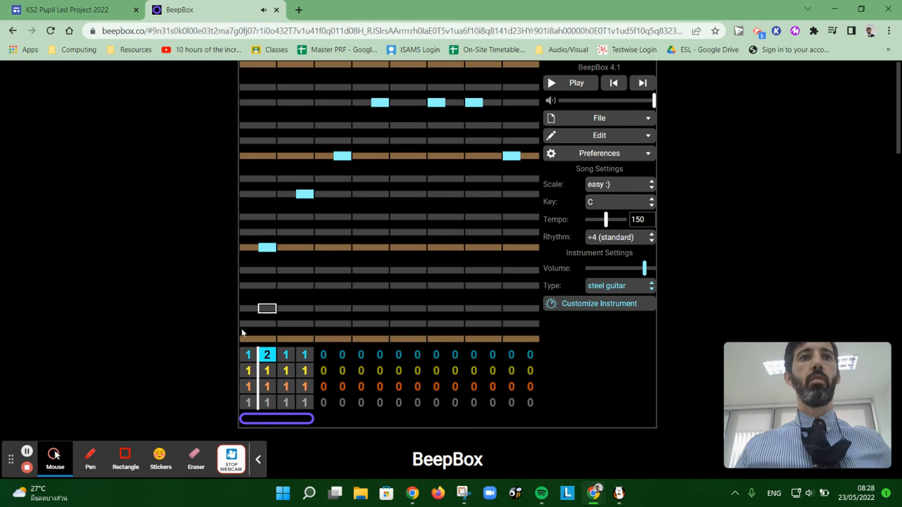
click(562, 83)
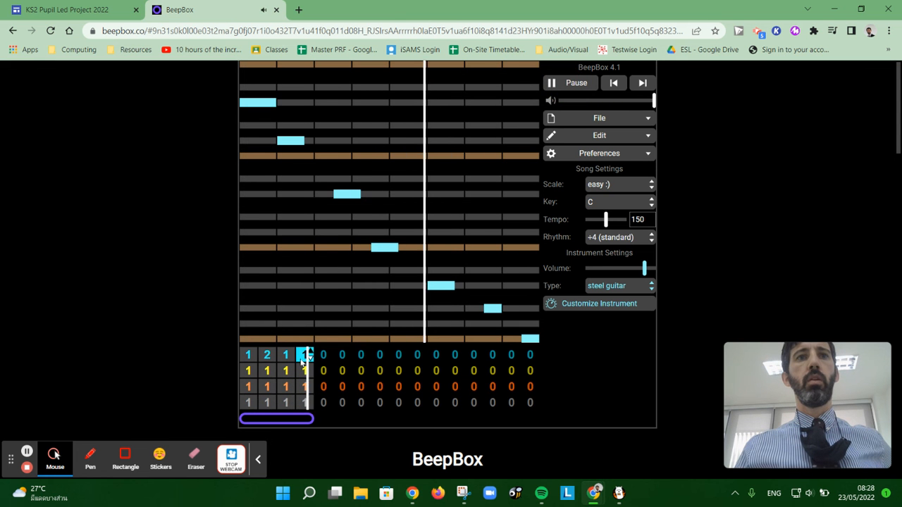
Step: Assign pattern 2 to the blue channel's fourth bar and stop the playback
key(0)
key(2)
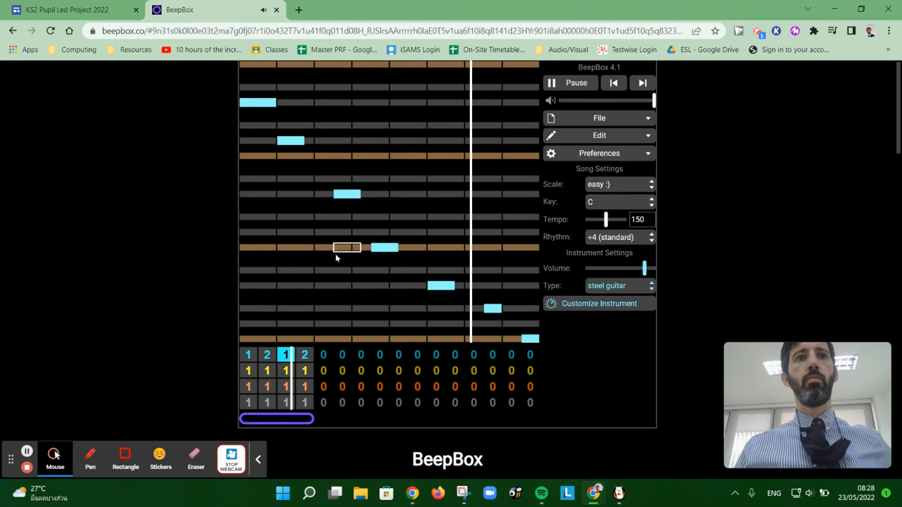
click(578, 85)
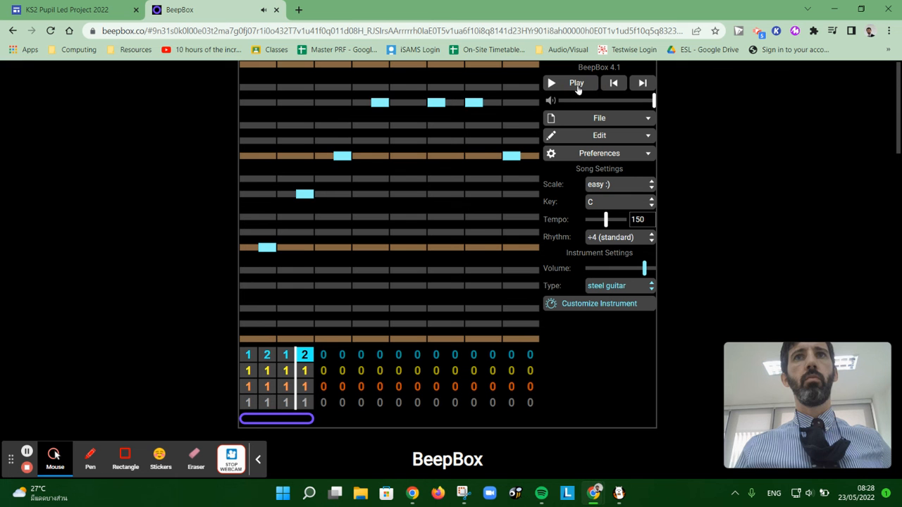
Step: Select the orange channel's fourth bar and extend the song's loop range across all sixteen bars
click(304, 370)
click(304, 386)
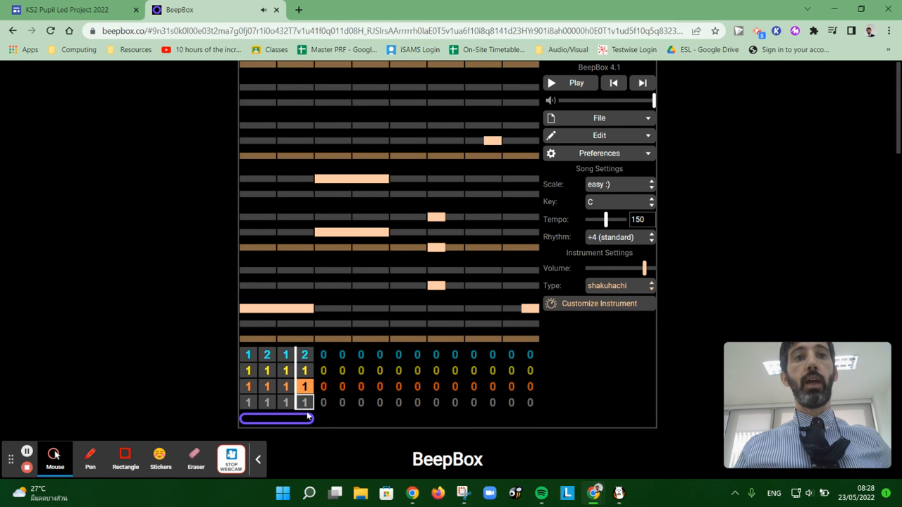
drag(310, 418, 530, 421)
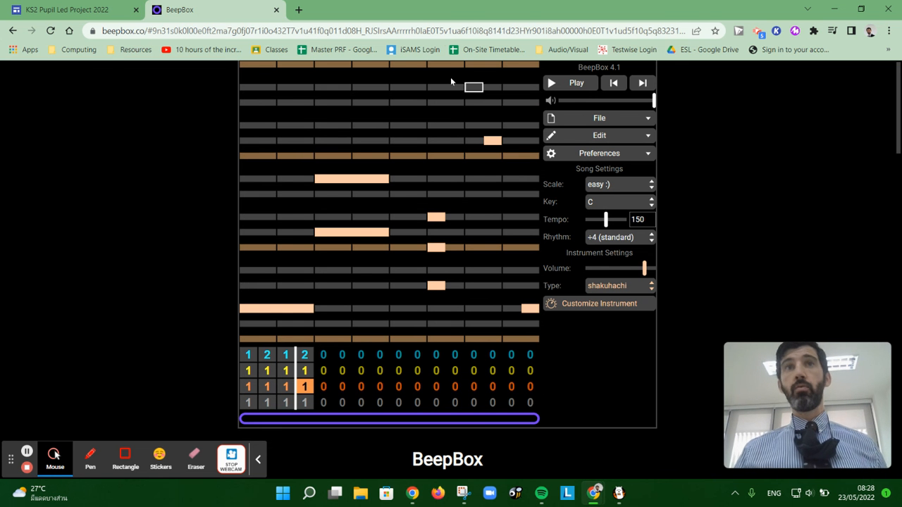
Step: Copy the song's full web address from the browser and close the BeepBox tab
click(455, 31)
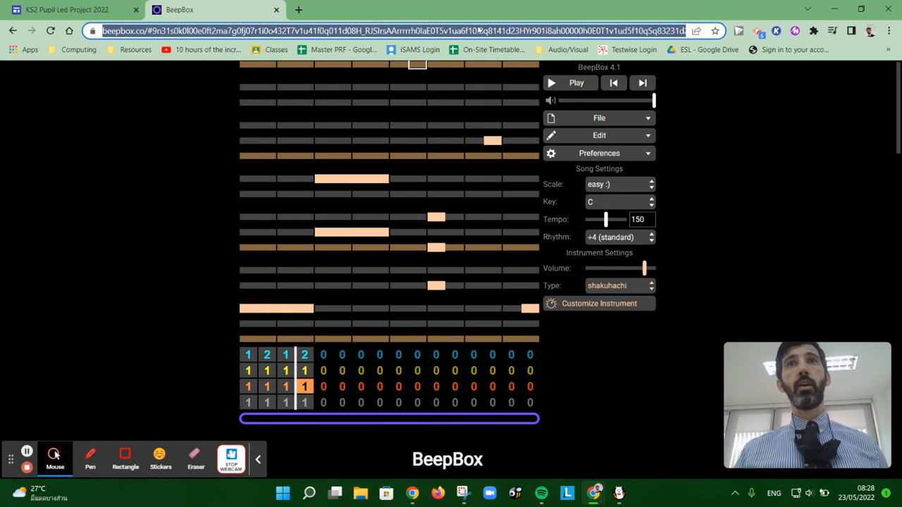
right_click(478, 31)
click(559, 107)
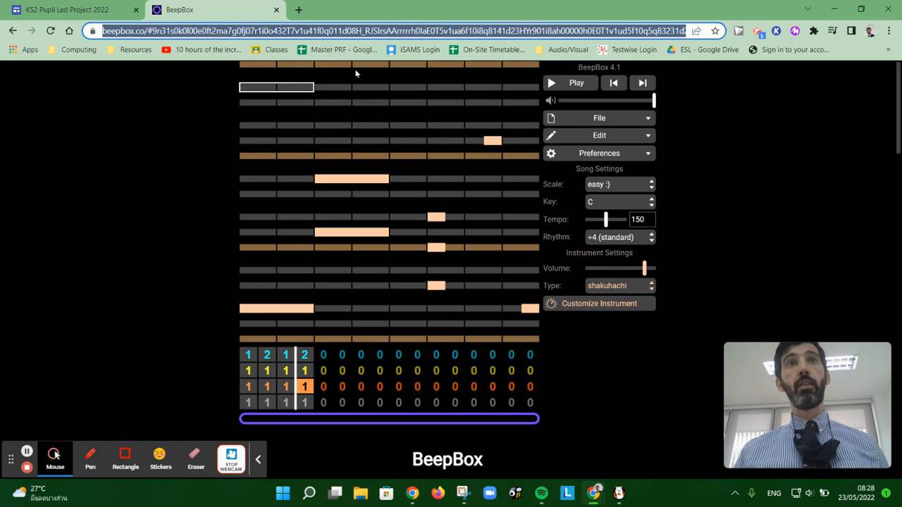
click(276, 10)
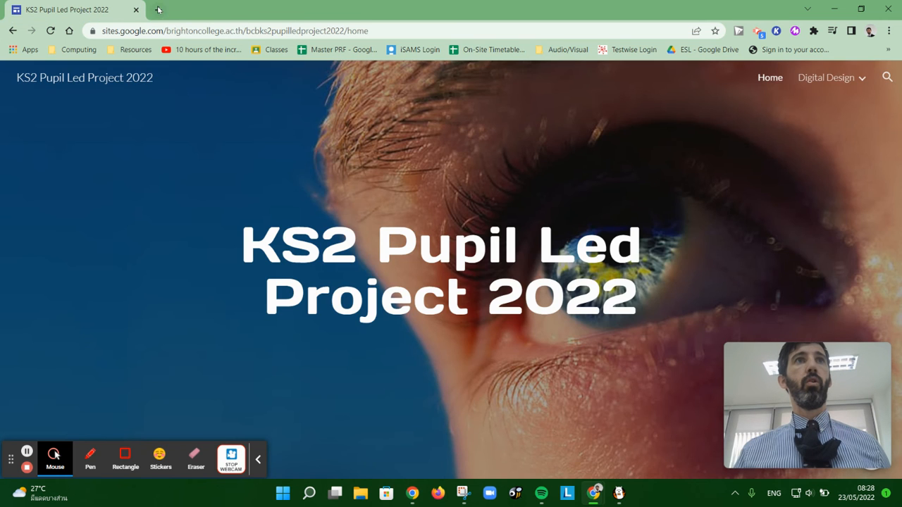
Step: Reopen the song in a new browser tab from the copied address and select the blue channel's second bar
click(157, 10)
right_click(161, 31)
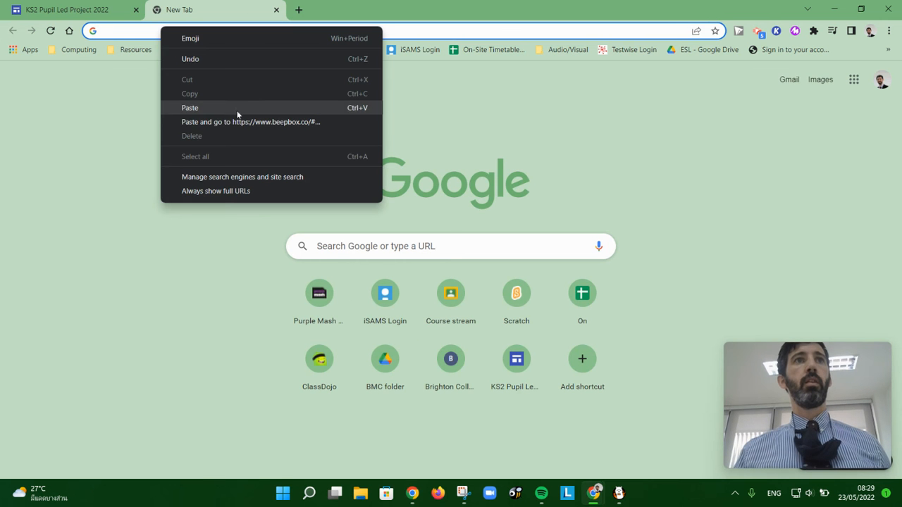
click(237, 109)
key(Return)
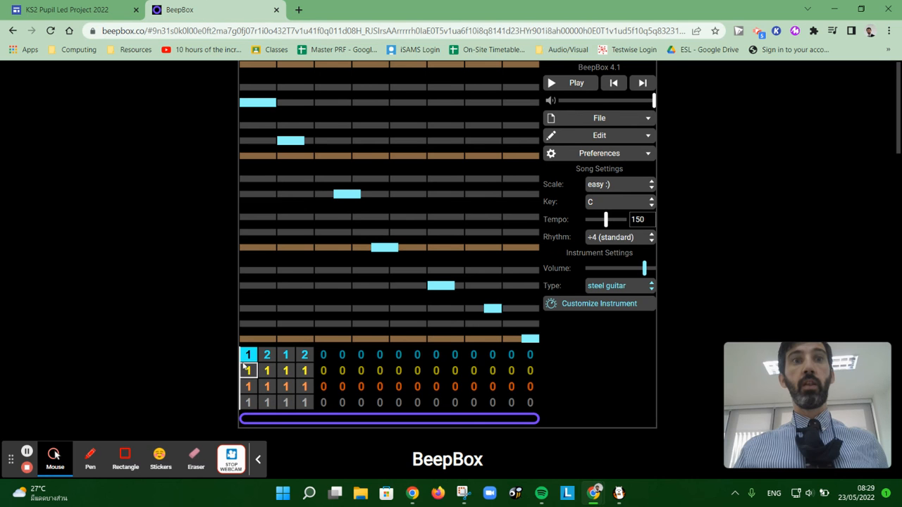
click(267, 355)
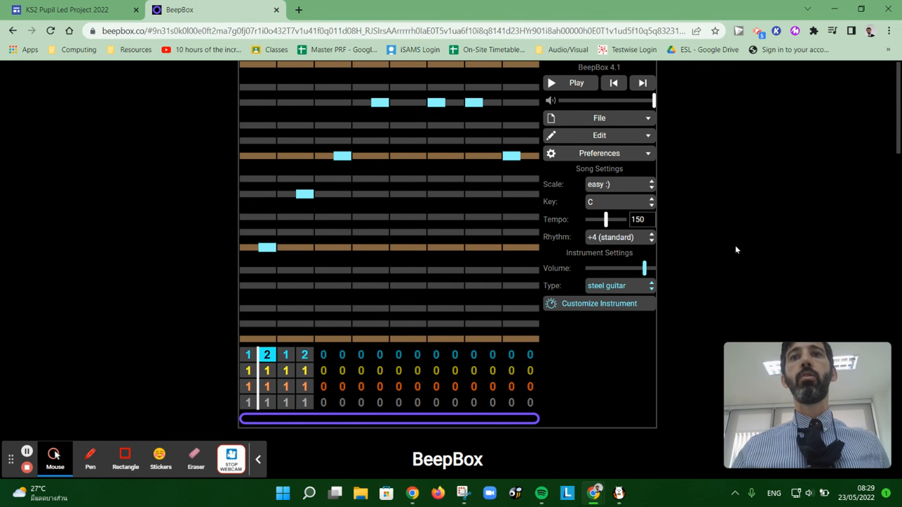
Step: Open the song's export options and examine the available file types, keeping .wav
click(621, 120)
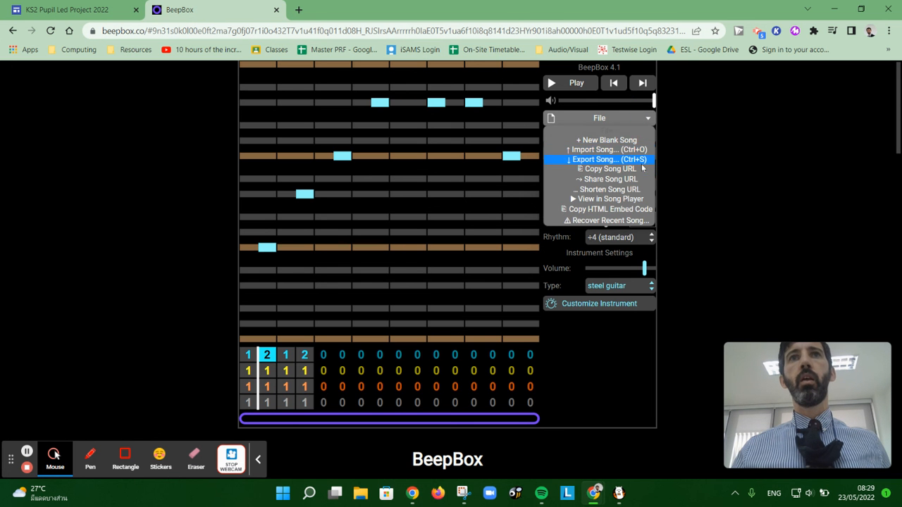
click(610, 159)
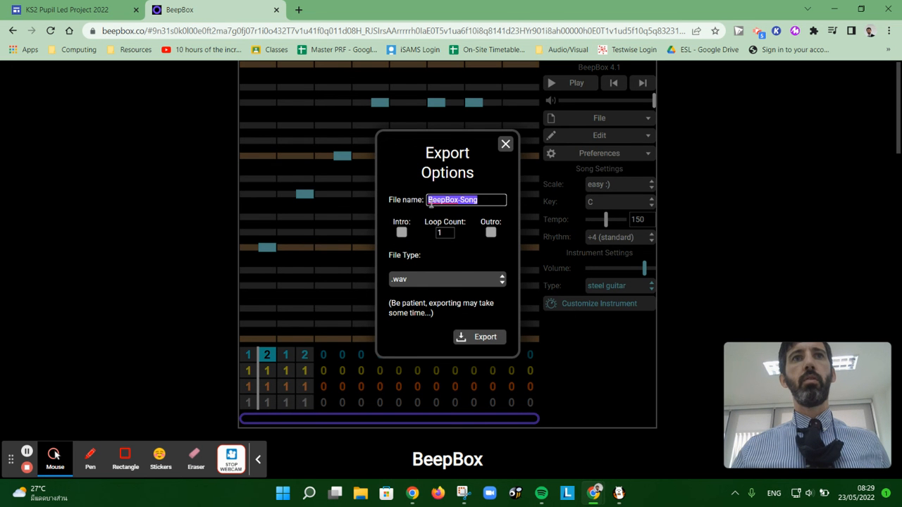
click(478, 279)
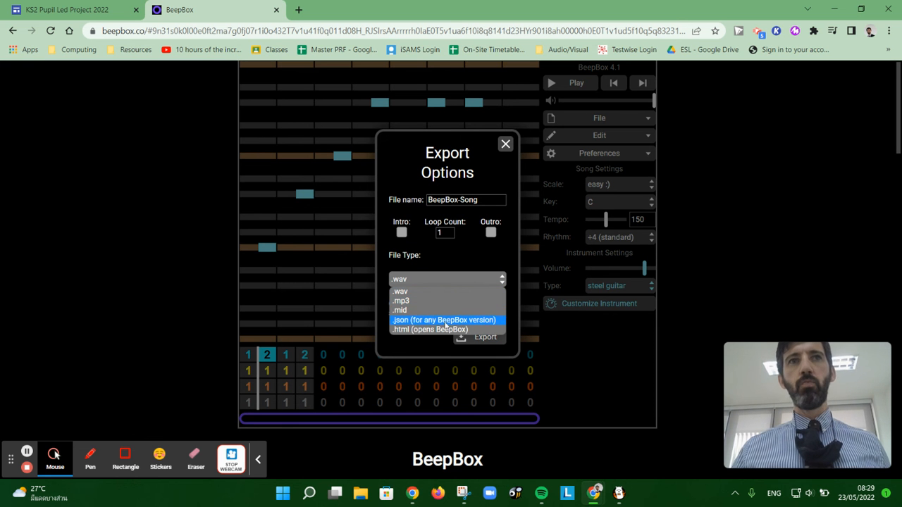
click(567, 351)
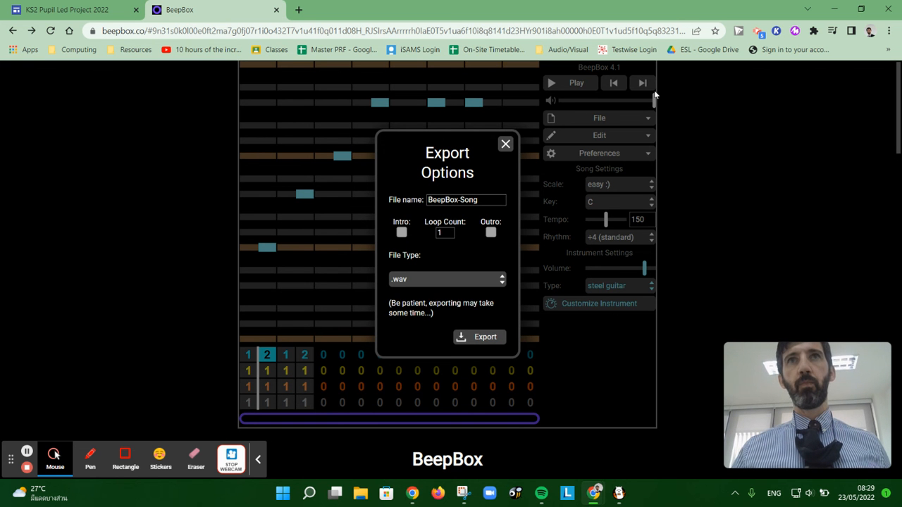